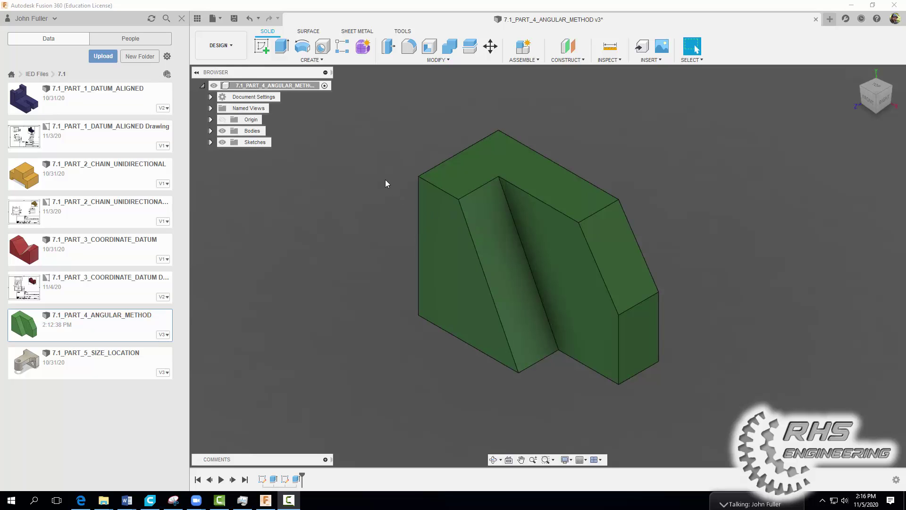
Create a new drawing from the design on an A (11in x 8.5in) sheet, using the ASME standard and inches
{"action": "left_click", "coordinate": [224, 46]}
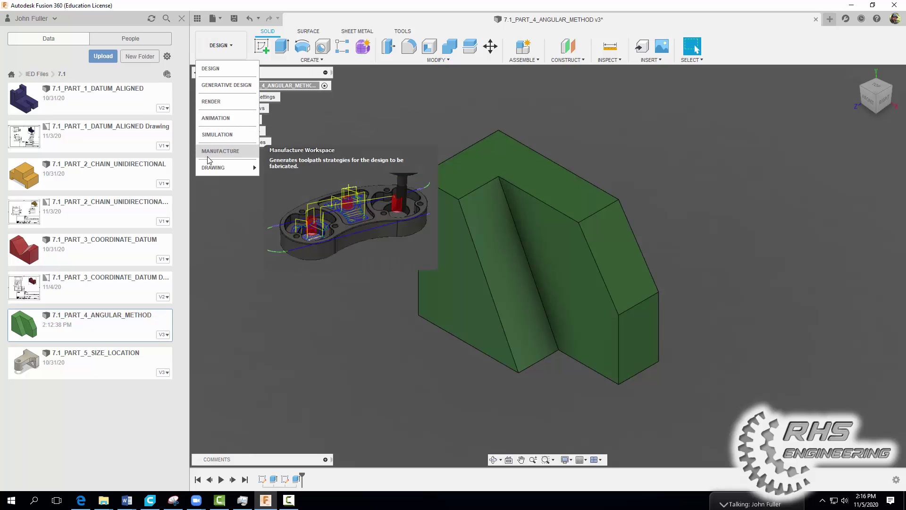
{"action": "mouse_move", "coordinate": [213, 173]}
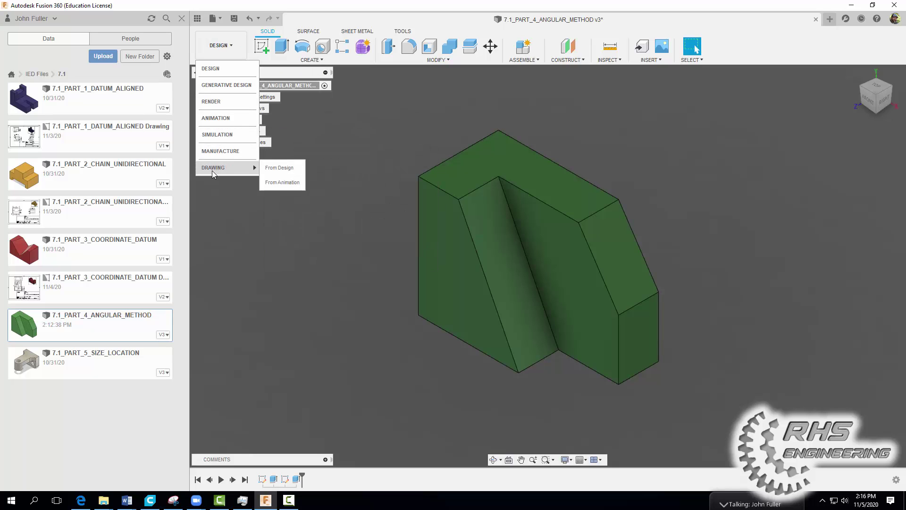
{"action": "left_click", "coordinate": [274, 168]}
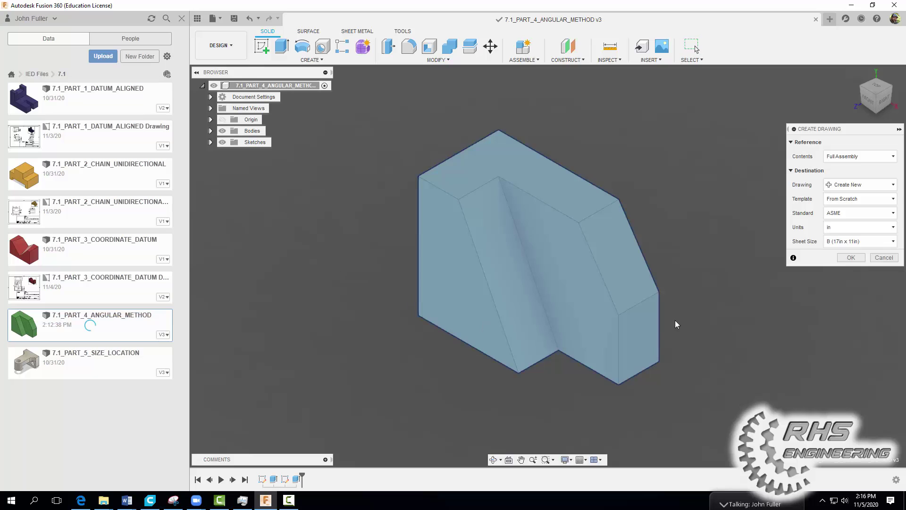
{"action": "left_click", "coordinate": [831, 241]}
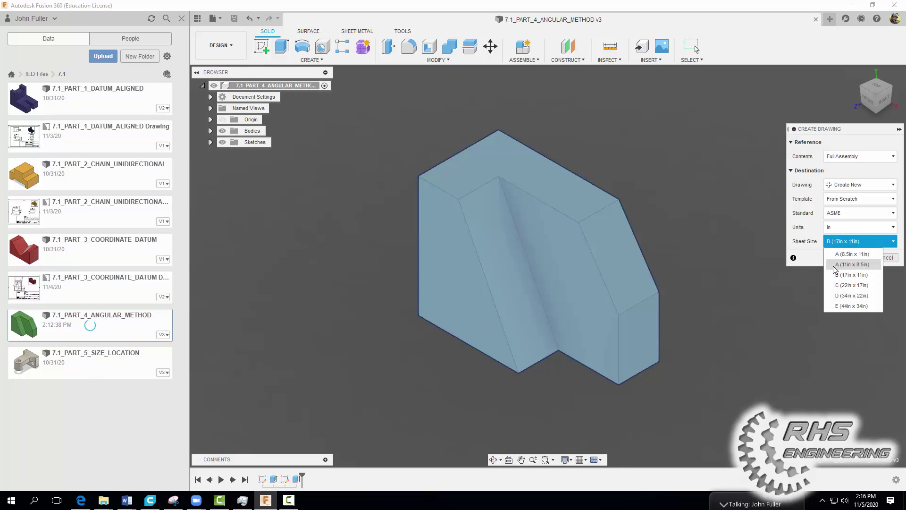
{"action": "left_click", "coordinate": [834, 264]}
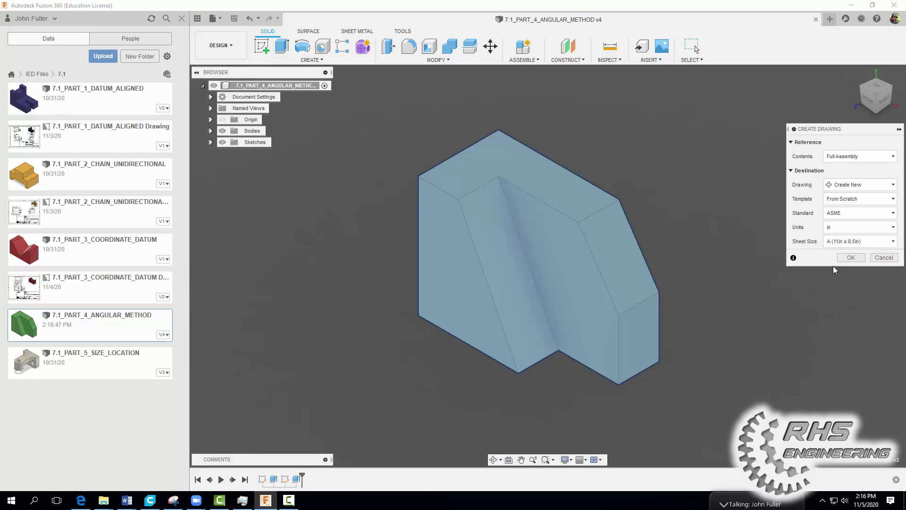
{"action": "left_click", "coordinate": [850, 258]}
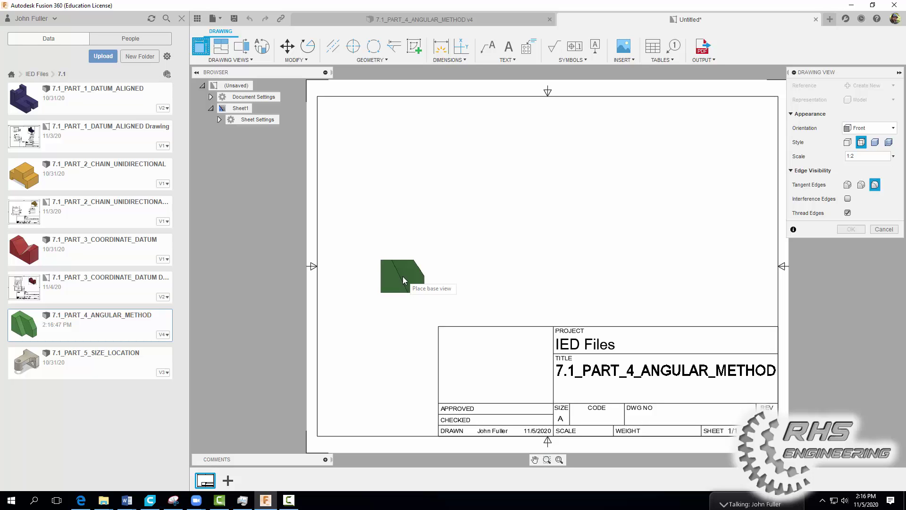
Place the front base view in the left half of the sheet with visible edges only at 1.3:1 scale
{"action": "left_click", "coordinate": [848, 143]}
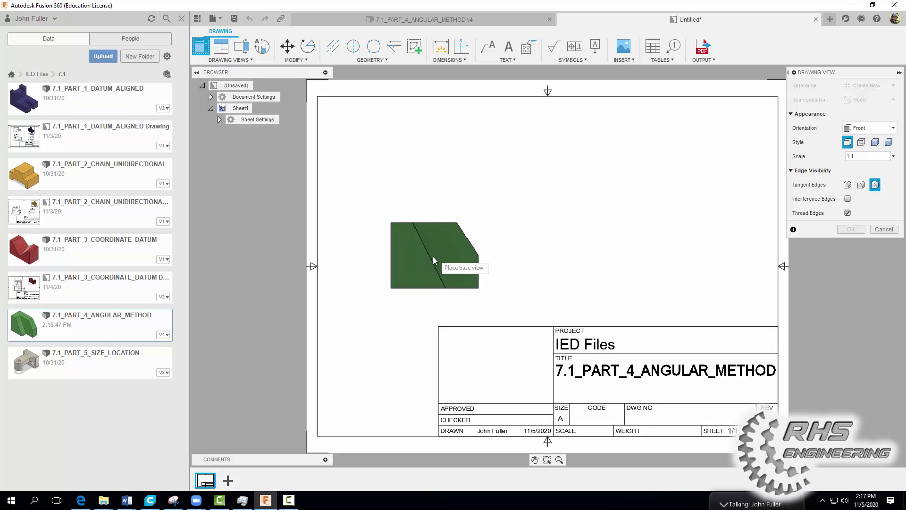
{"action": "left_click", "coordinate": [850, 156]}
{"action": "type", "text": ".3:1"}
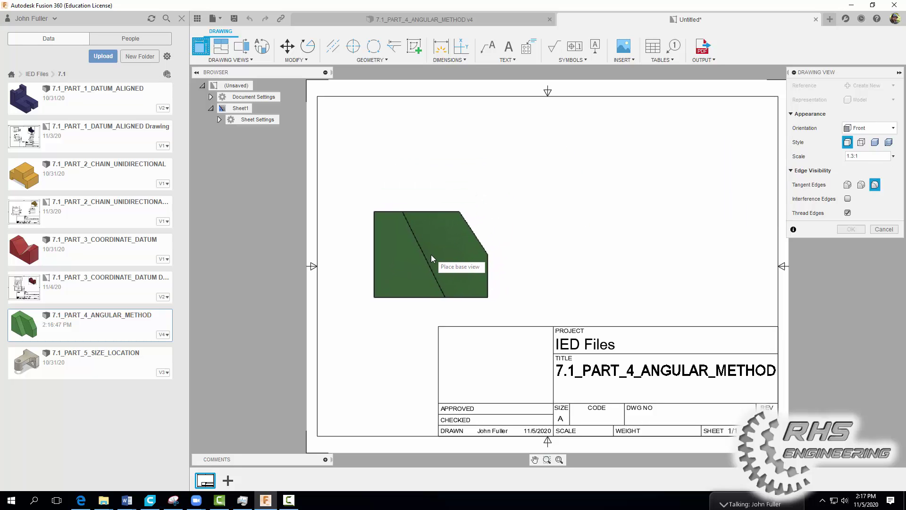
{"action": "left_click", "coordinate": [429, 255]}
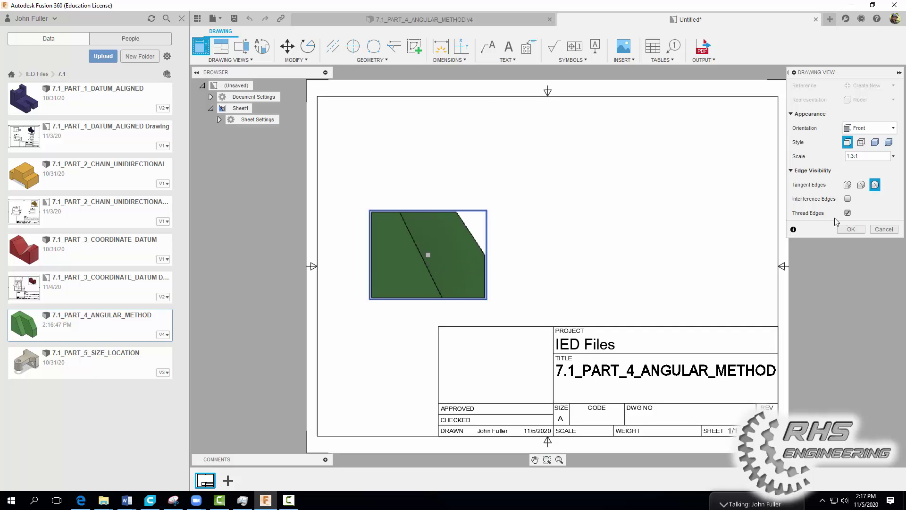
{"action": "left_click", "coordinate": [851, 229]}
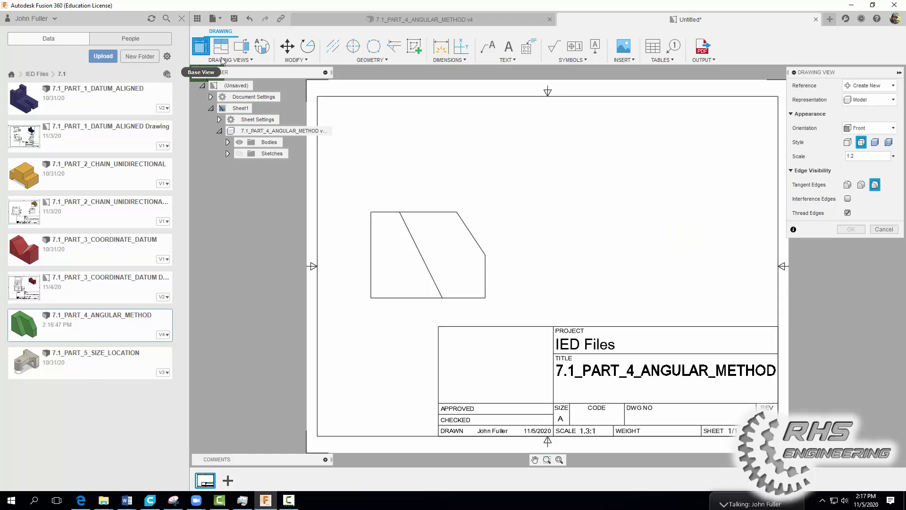
Place a TOP orientation base view above the front view, with visible edges only at 1.3:1 scale
{"action": "left_click", "coordinate": [854, 130]}
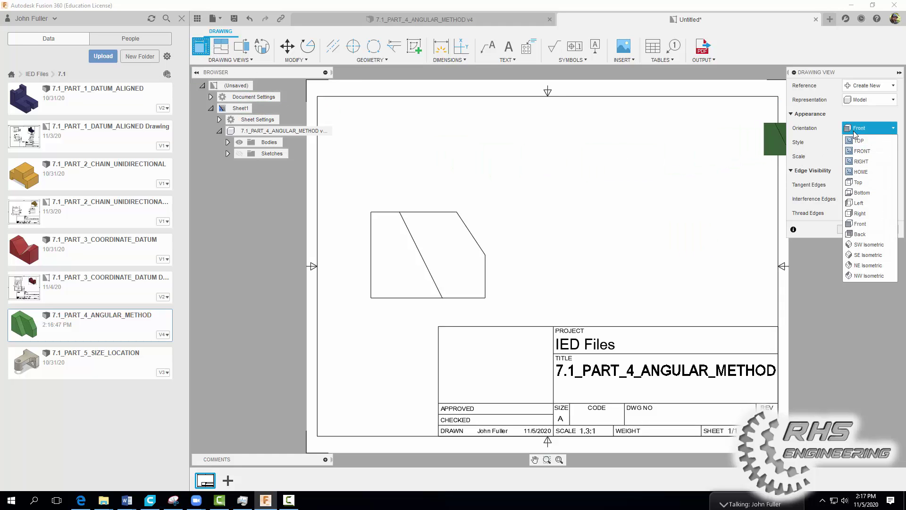
{"action": "left_click", "coordinate": [859, 141]}
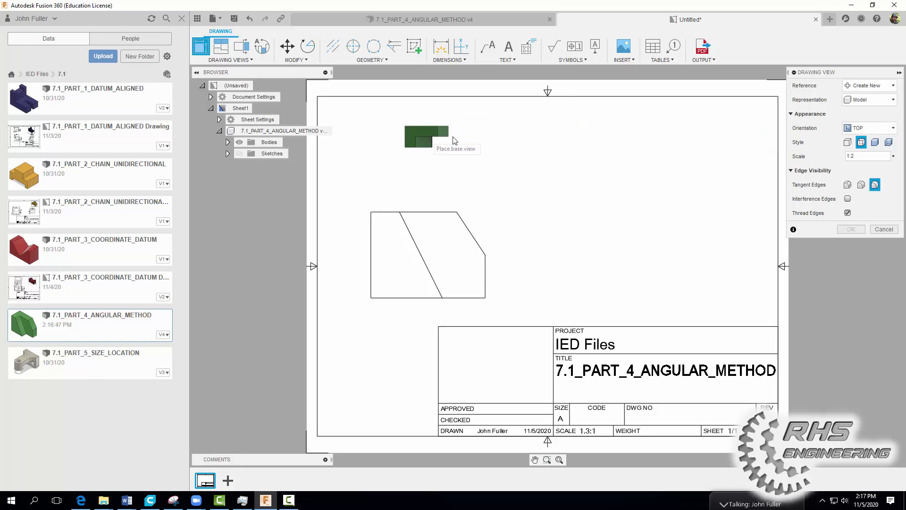
{"action": "left_click", "coordinate": [852, 156]}
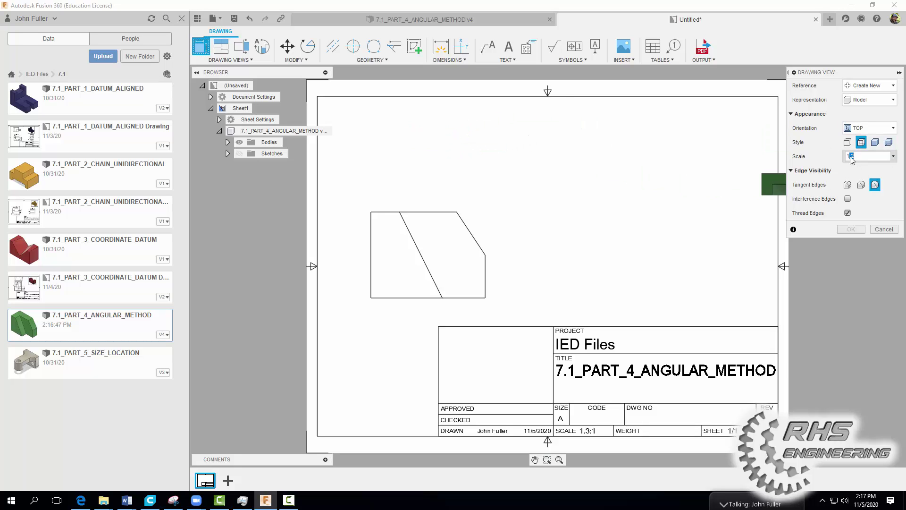
{"action": "left_click", "coordinate": [853, 157]}
{"action": "type", "text": "1"}
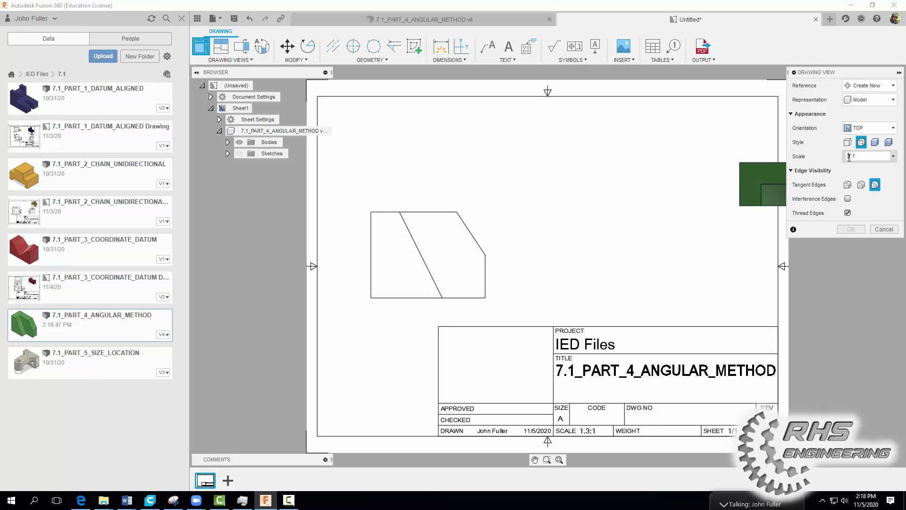
{"action": "type", "text": "3"}
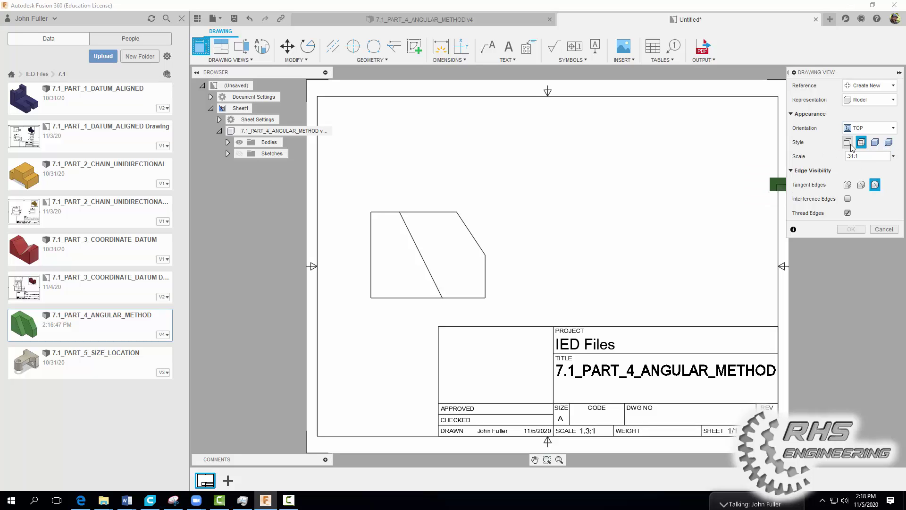
{"action": "left_click", "coordinate": [848, 142]}
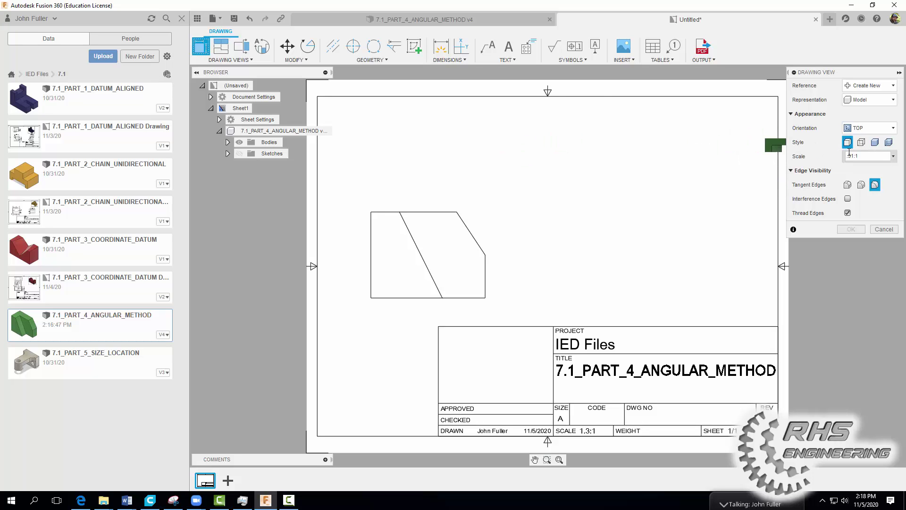
{"action": "left_click_drag", "start_coordinate": [851, 156], "coordinate": [849, 158]}
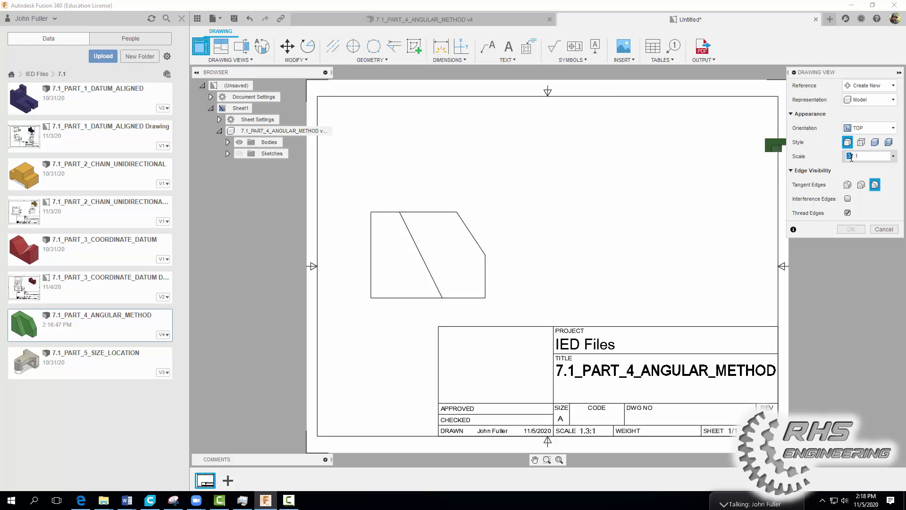
{"action": "key", "text": "Delete"}
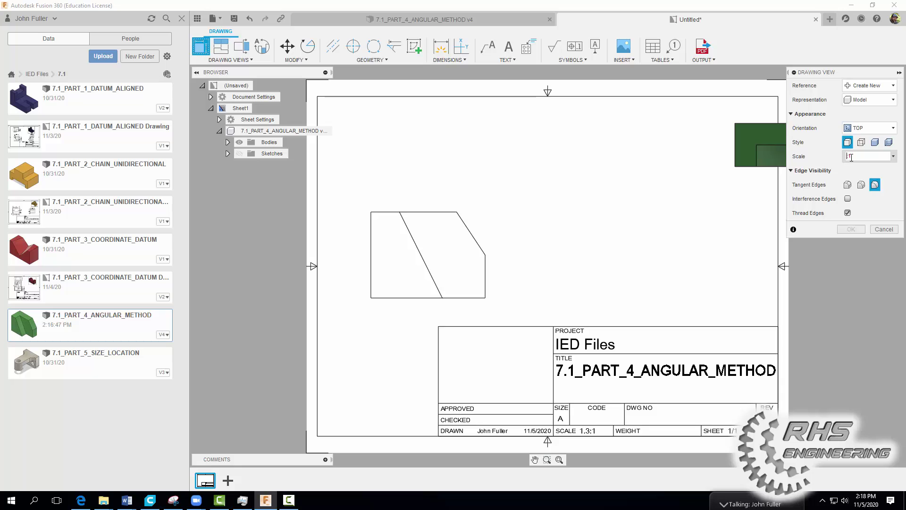
{"action": "type", "text": "1.3:1"}
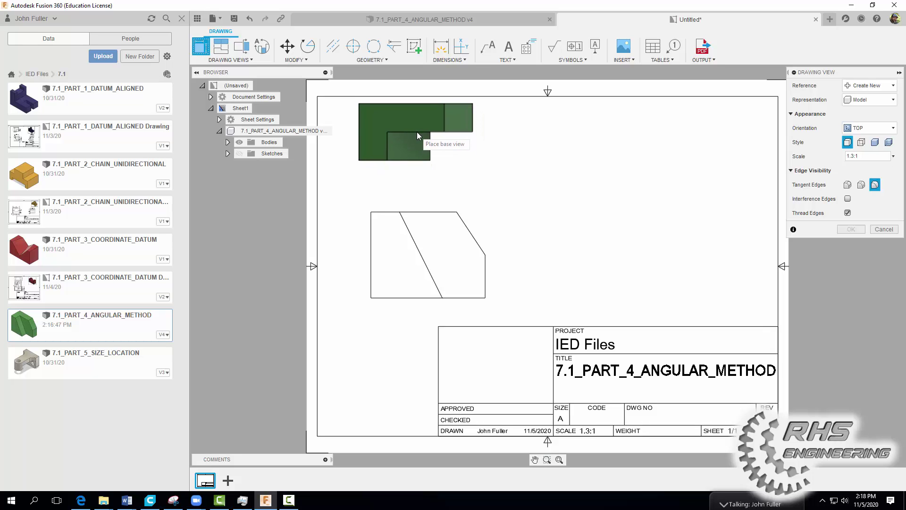
{"action": "left_click", "coordinate": [417, 132]}
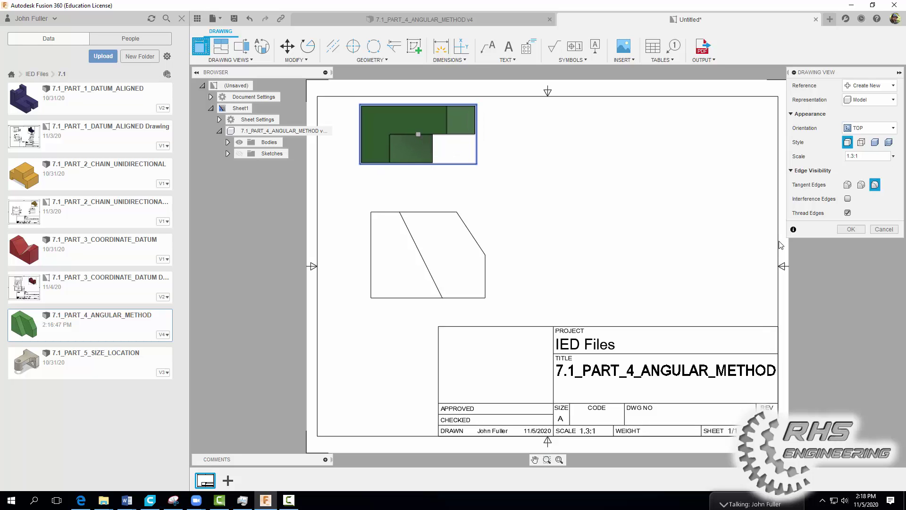
{"action": "left_click", "coordinate": [848, 229]}
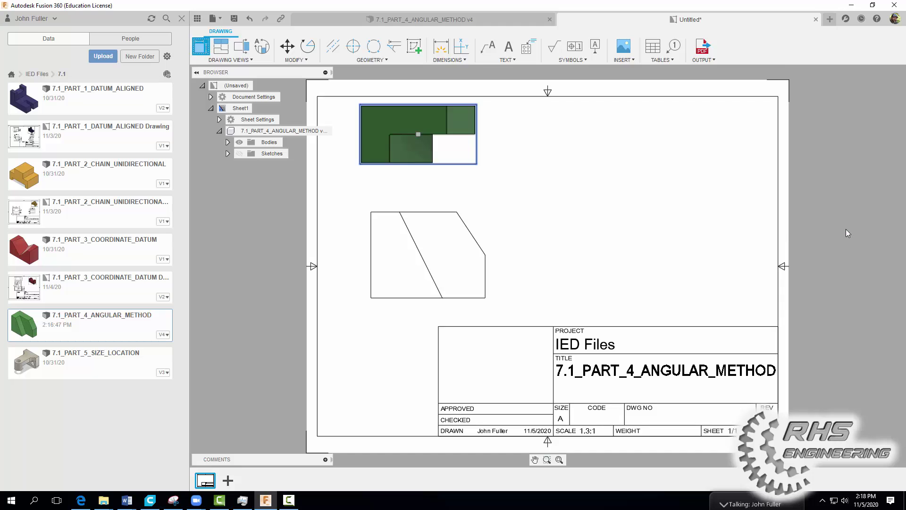
Place a shaded NE Isometric base view at 1.3:1 scale in the upper-right area of the sheet
{"action": "left_click", "coordinate": [201, 46]}
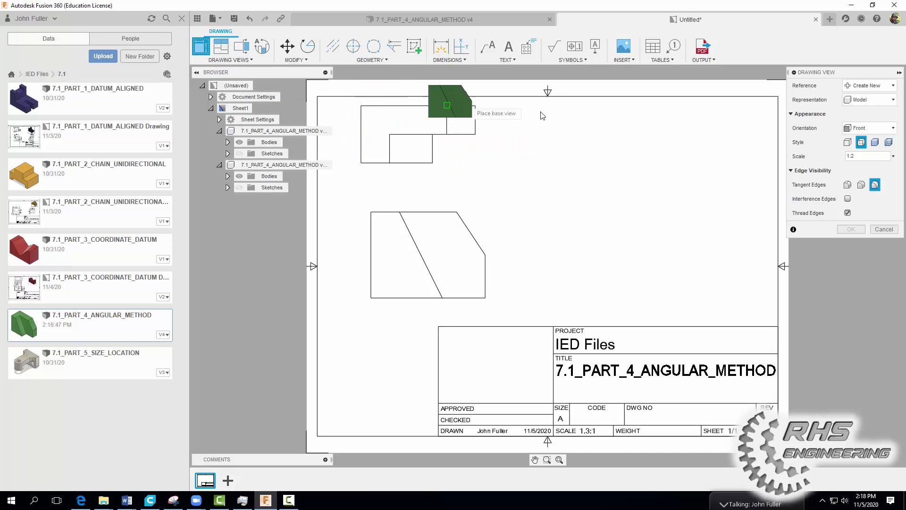
{"action": "left_click", "coordinate": [869, 128]}
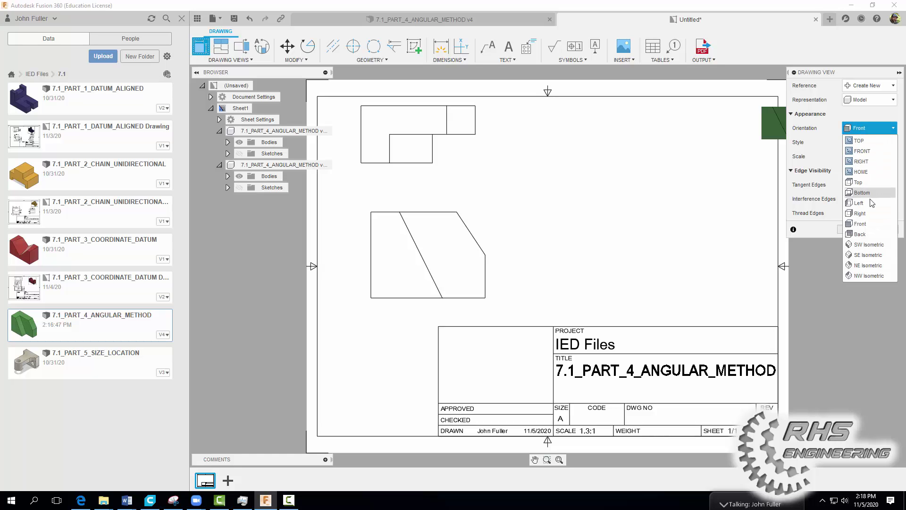
{"action": "left_click", "coordinate": [862, 266]}
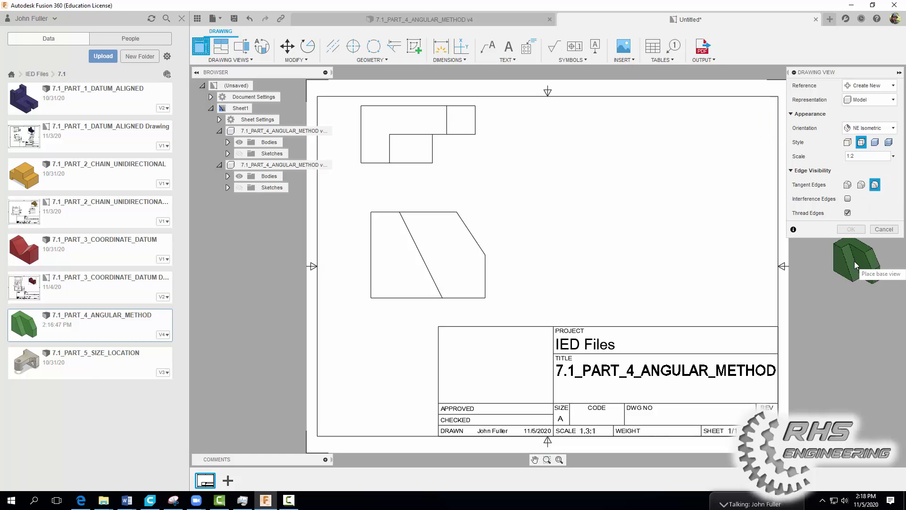
{"action": "left_click", "coordinate": [875, 144]}
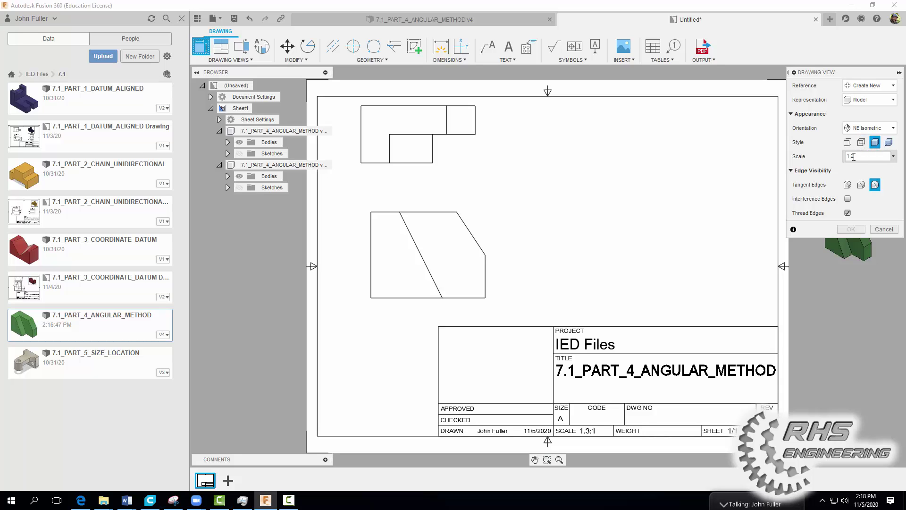
{"action": "left_click", "coordinate": [853, 154]}
{"action": "type", "text": "1:"}
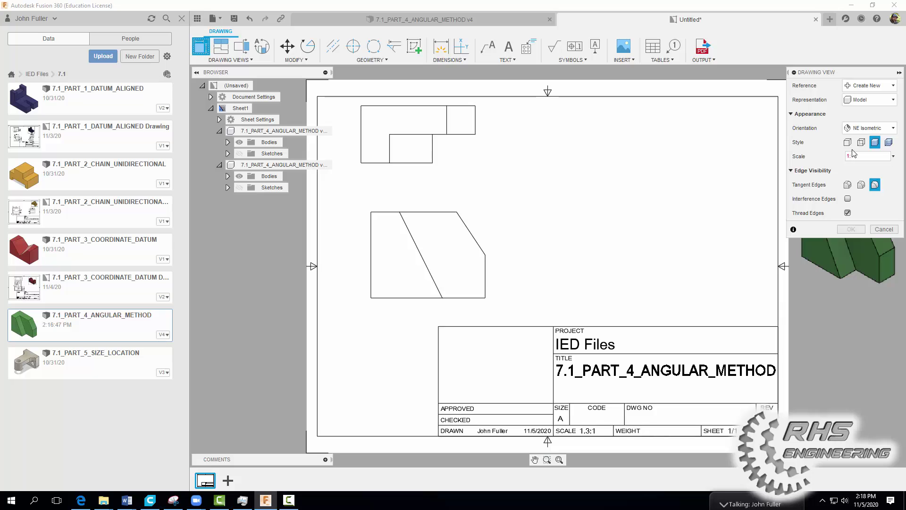
{"action": "key", "text": "BackSpace"}
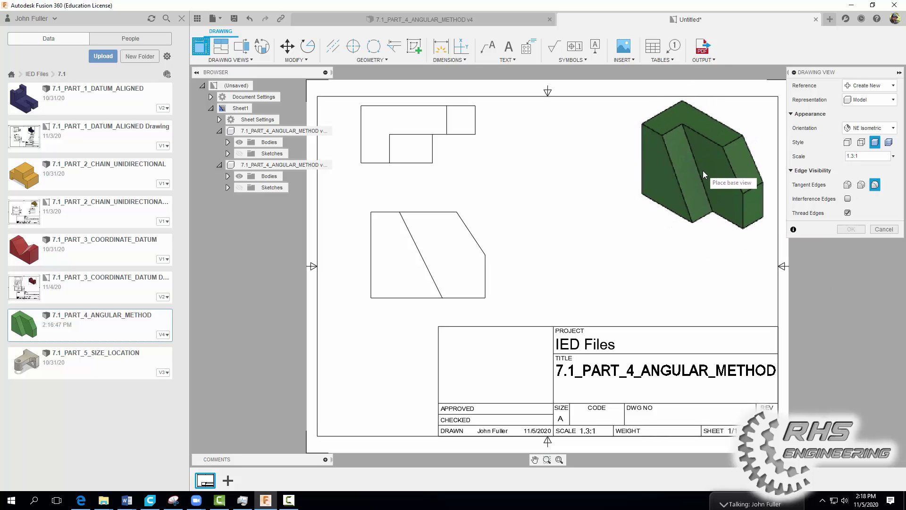
{"action": "left_click", "coordinate": [704, 175]}
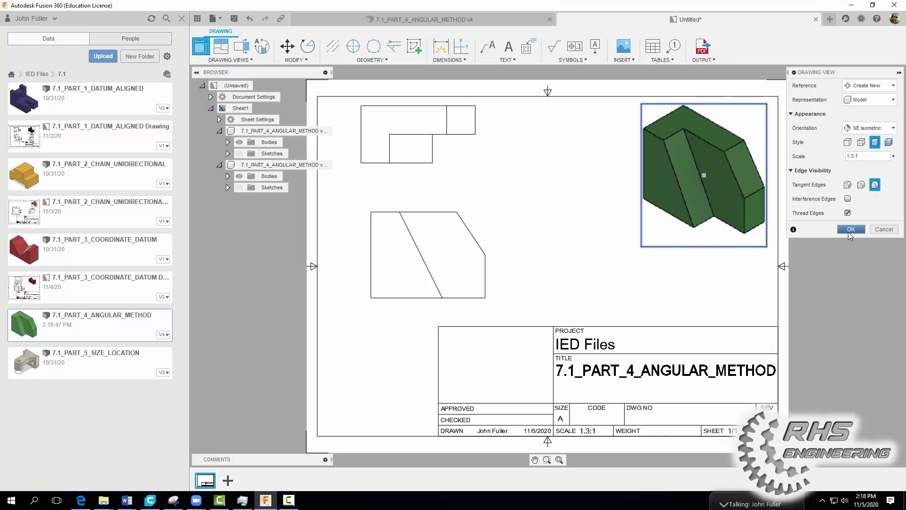
{"action": "left_click", "coordinate": [851, 229]}
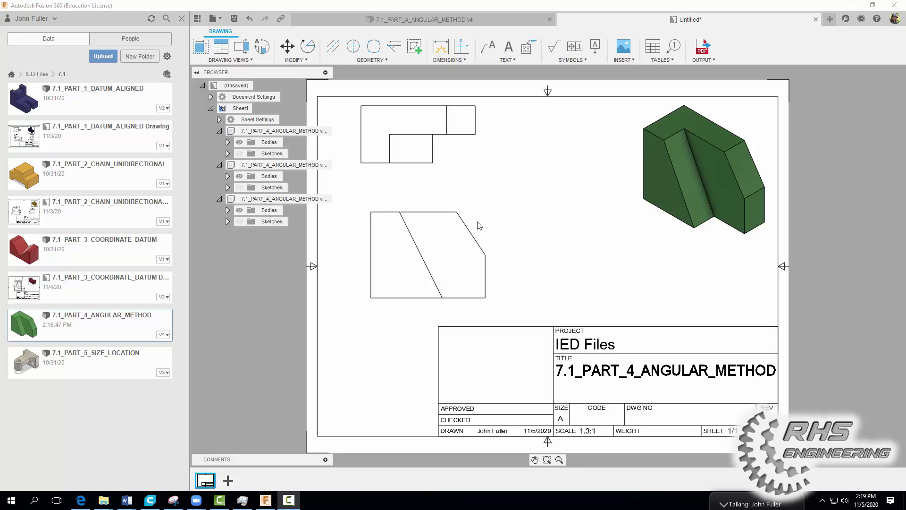
Add an angular dimension between the long inner slanted line and the top edge of the front view, placed inside the view
{"action": "left_click", "coordinate": [441, 46]}
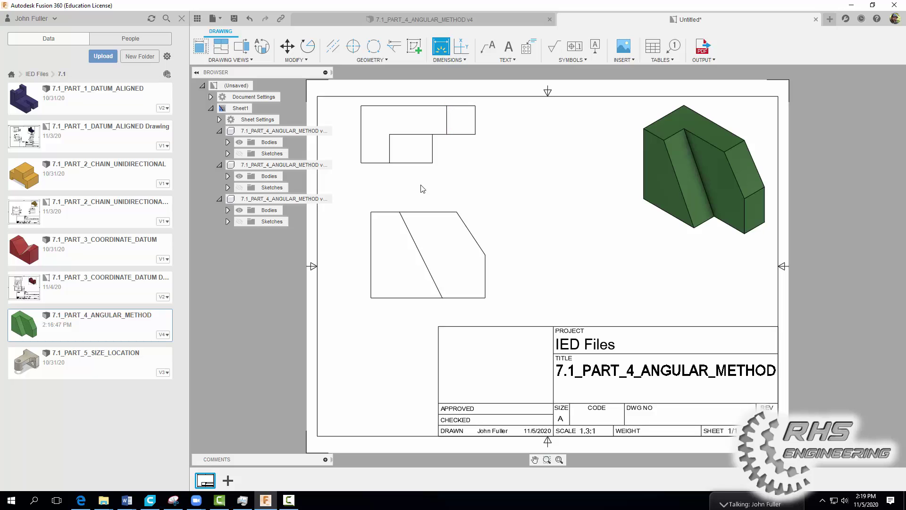
{"action": "left_click", "coordinate": [409, 233]}
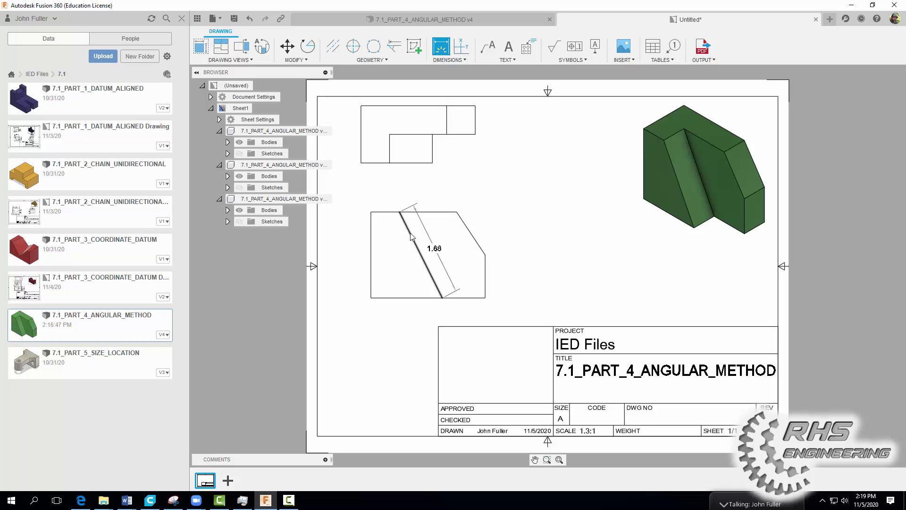
{"action": "left_click", "coordinate": [427, 212]}
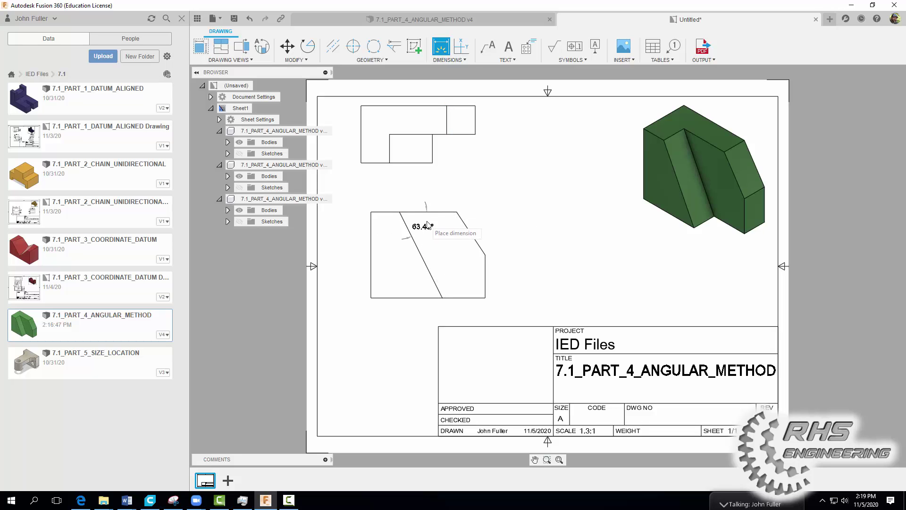
{"action": "left_click", "coordinate": [433, 247]}
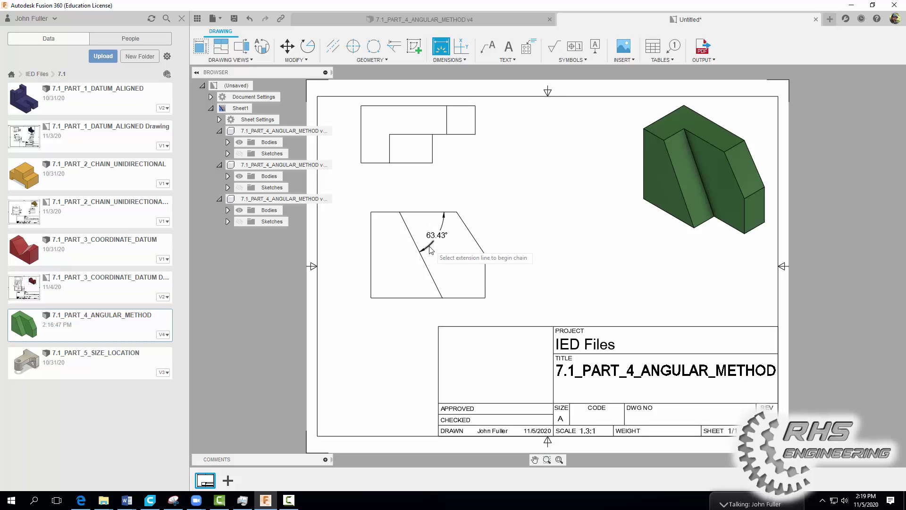
Add an angular dimension between the front view's right slanted edge and its top edge, placed outside the view to the right
{"action": "left_click", "coordinate": [468, 234]}
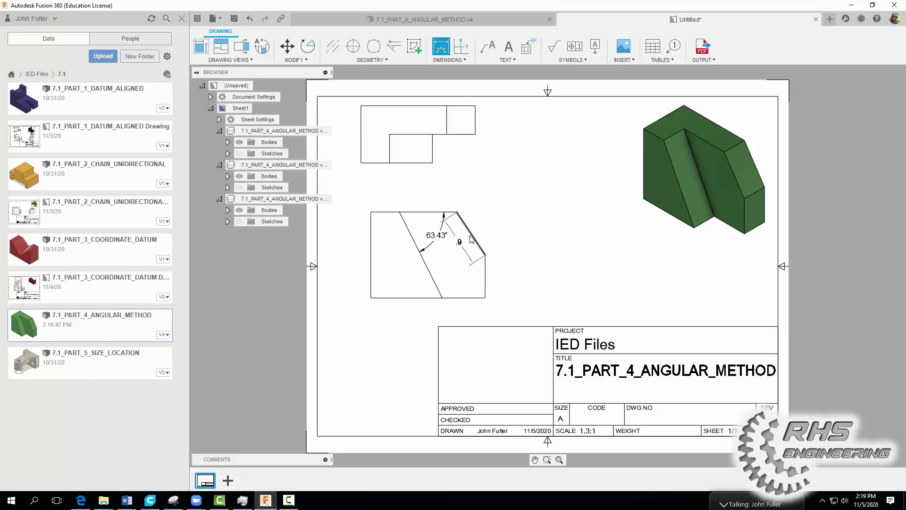
{"action": "left_click", "coordinate": [472, 234]}
{"action": "left_click", "coordinate": [441, 212]}
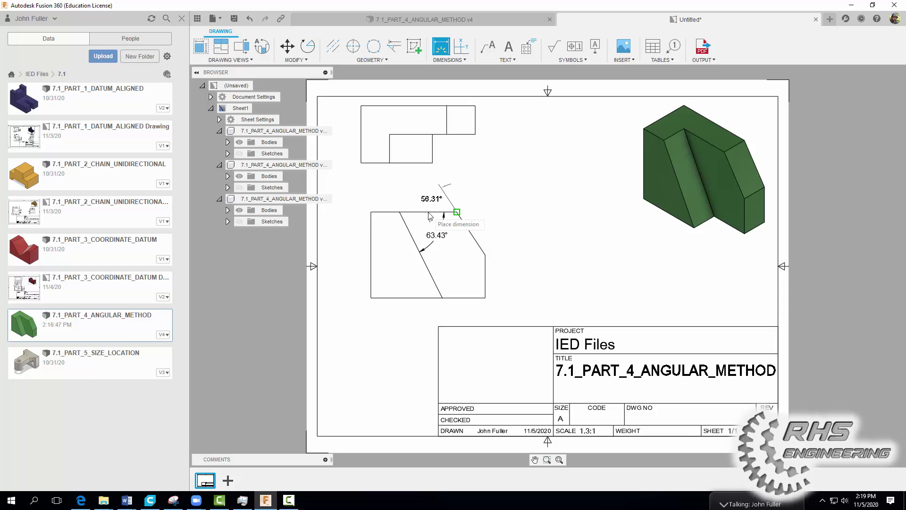
{"action": "left_click", "coordinate": [505, 224]}
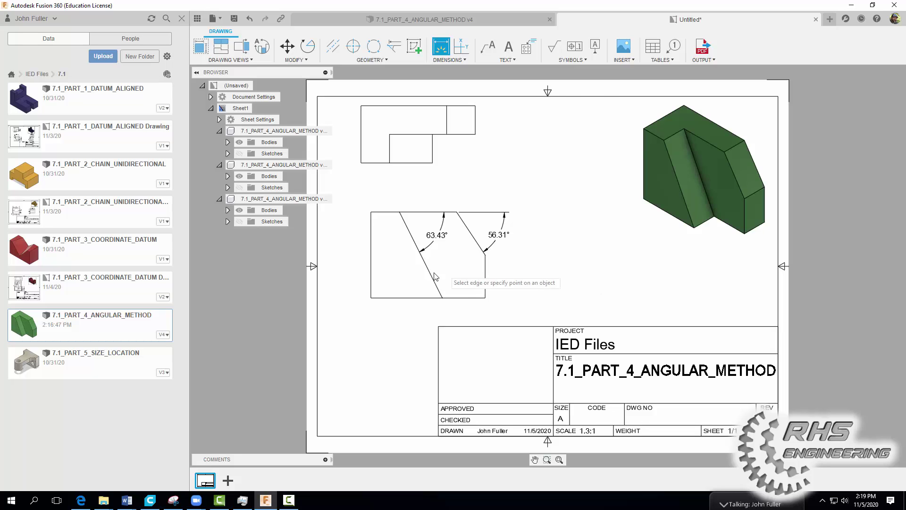
Dimension the horizontal distances from the front view's lower-left corner to the upper ends of both slanted lines, stacked above the view
{"action": "left_click", "coordinate": [372, 298]}
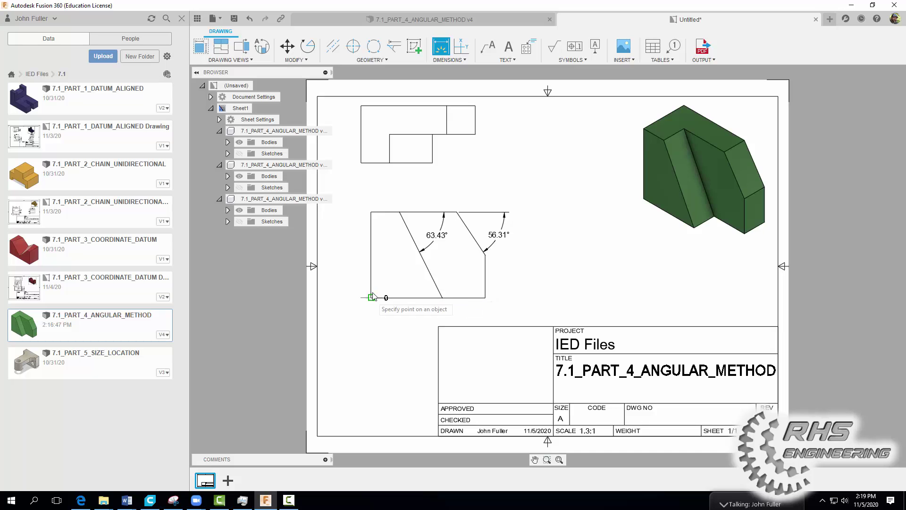
{"action": "left_click", "coordinate": [400, 213]}
{"action": "left_click", "coordinate": [397, 200]}
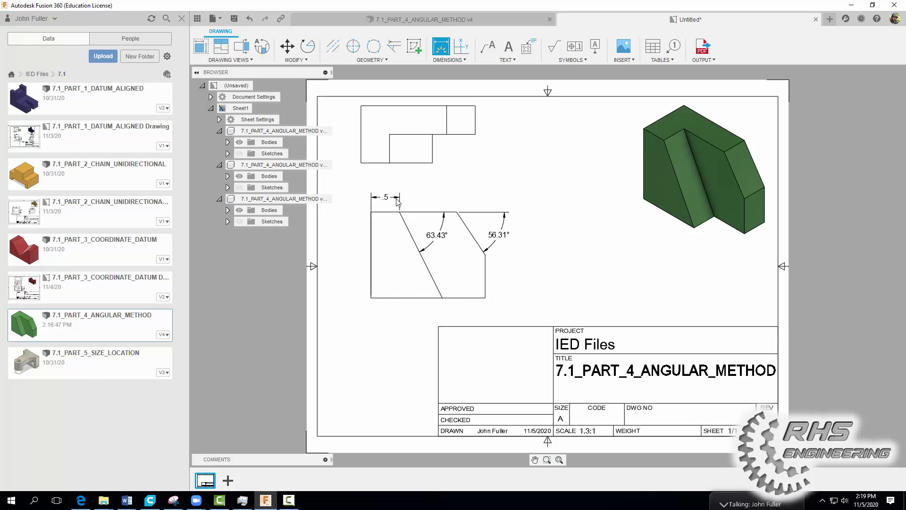
{"action": "left_click", "coordinate": [372, 298]}
{"action": "left_click", "coordinate": [457, 213]}
{"action": "left_click", "coordinate": [436, 185]}
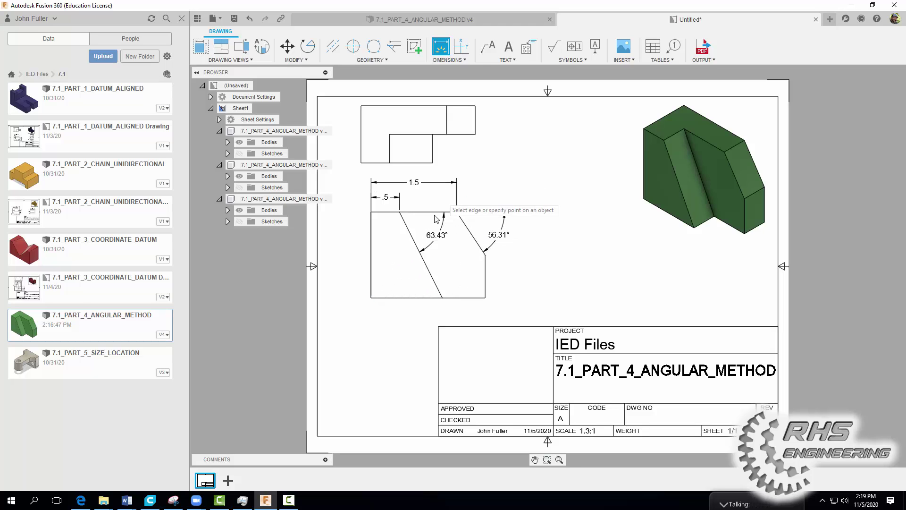
Add an overall width dimension to the front view, placed above the two existing horizontal dimensions
{"action": "left_click", "coordinate": [372, 298]}
{"action": "left_click", "coordinate": [485, 255]}
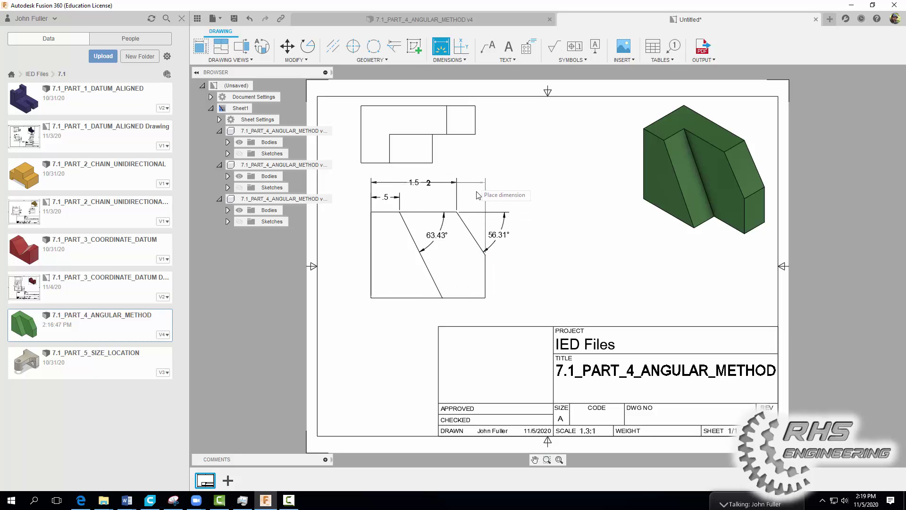
{"action": "left_click", "coordinate": [476, 175]}
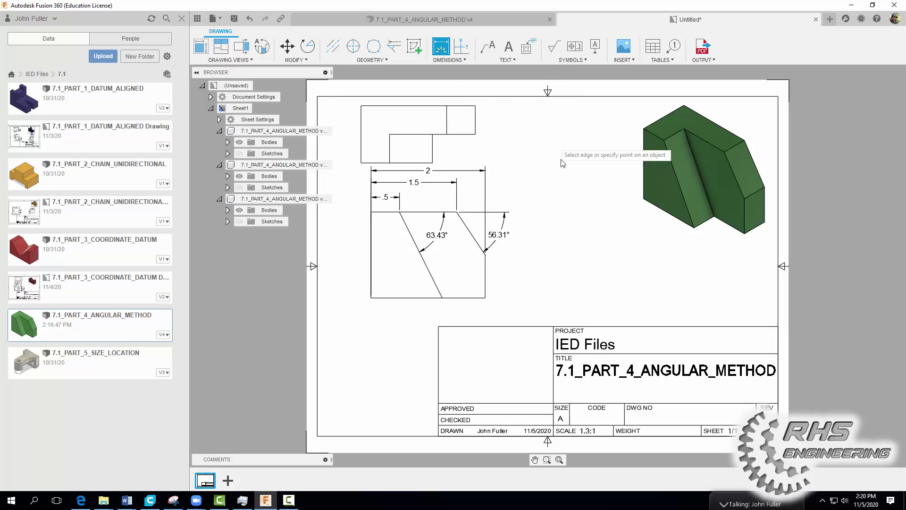
Move the overall width dimension from above the front view to just below its bottom edge
{"action": "key", "text": "Escape"}
{"action": "left_click", "coordinate": [435, 175]}
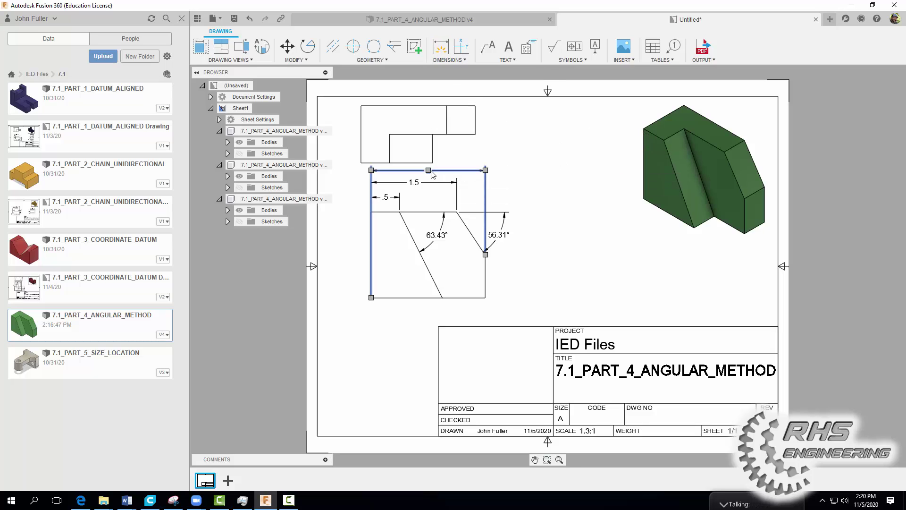
{"action": "key", "text": "Delete"}
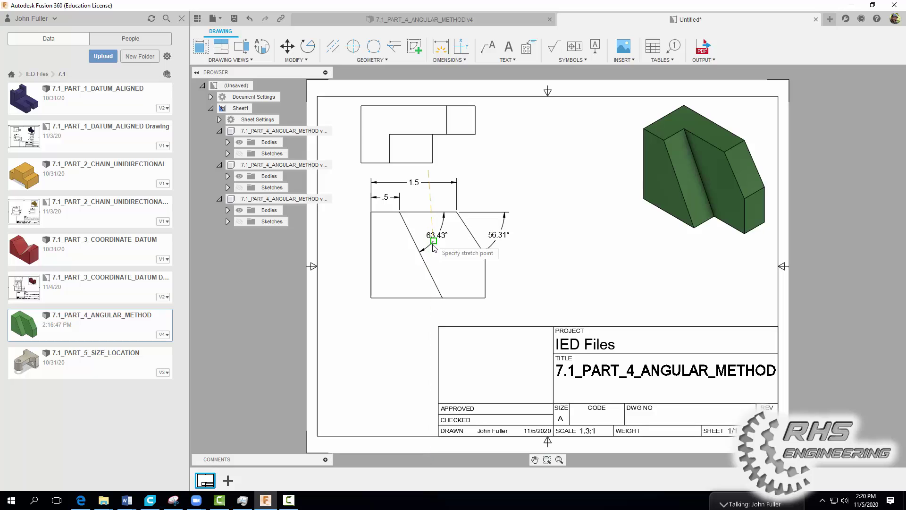
{"action": "left_click", "coordinate": [428, 298]}
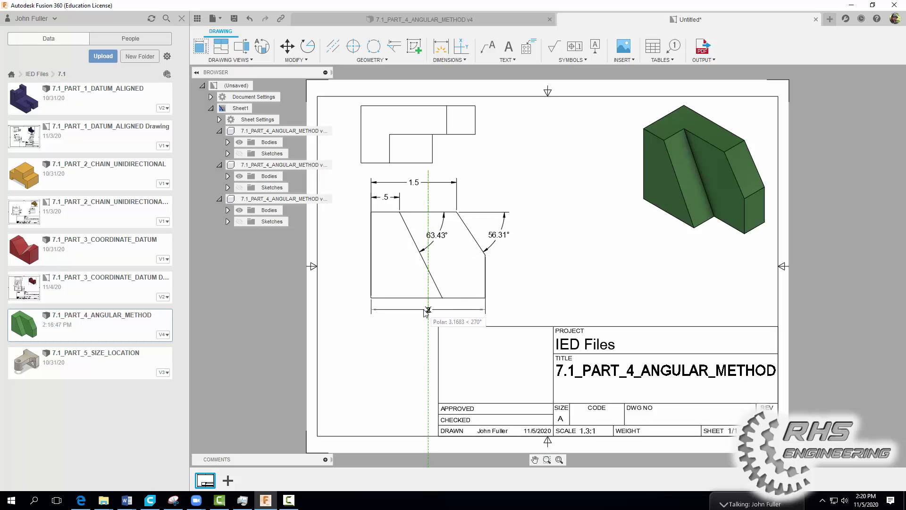
{"action": "left_click", "coordinate": [427, 310]}
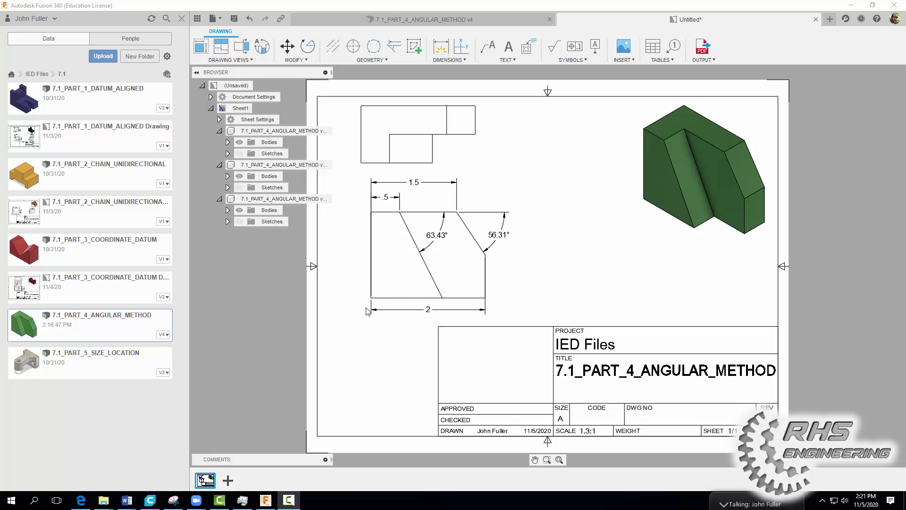
{"action": "left_click", "coordinate": [440, 46]}
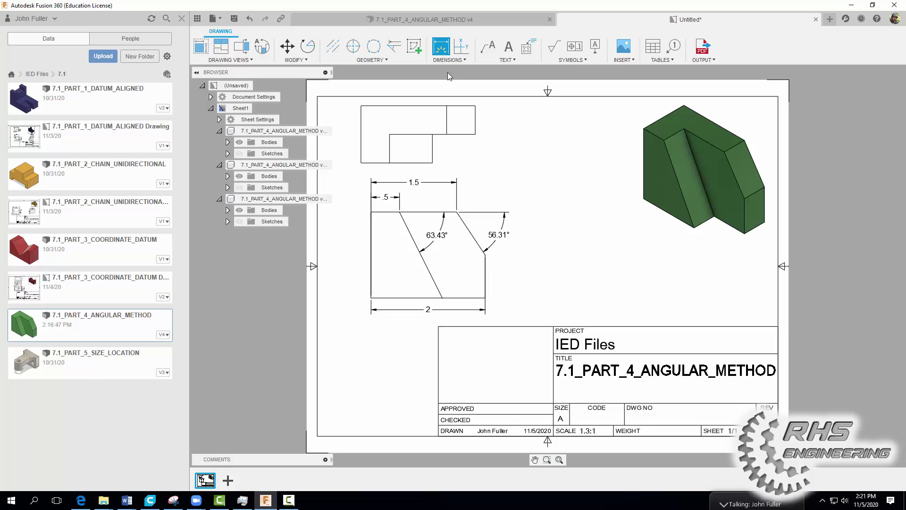
{"action": "left_click", "coordinate": [371, 297]}
{"action": "left_click", "coordinate": [486, 255]}
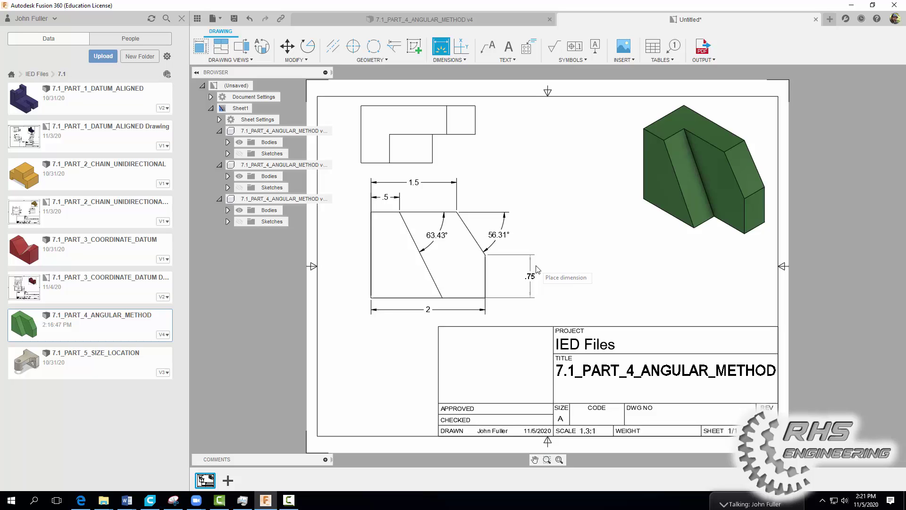
{"action": "key", "text": "Escape"}
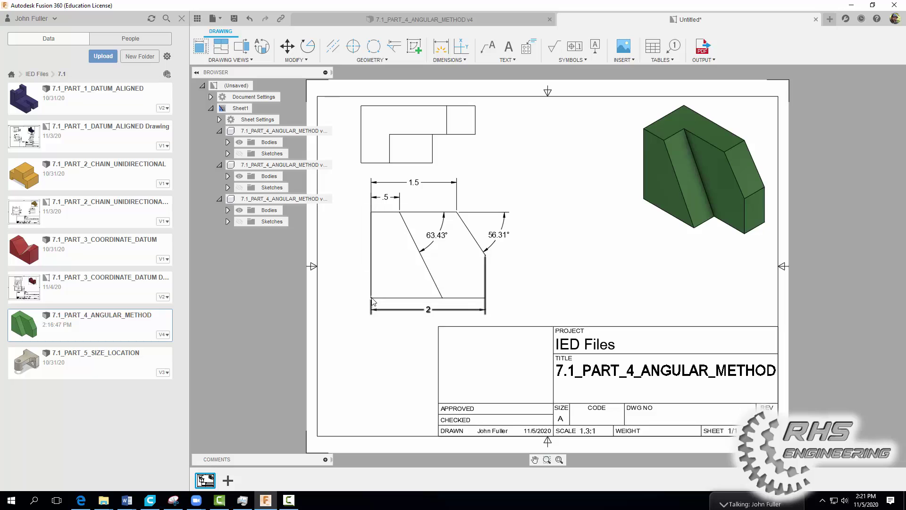
Dimension the overall height of the front view, placed to the right of the outer angular dimension
{"action": "left_click", "coordinate": [441, 47]}
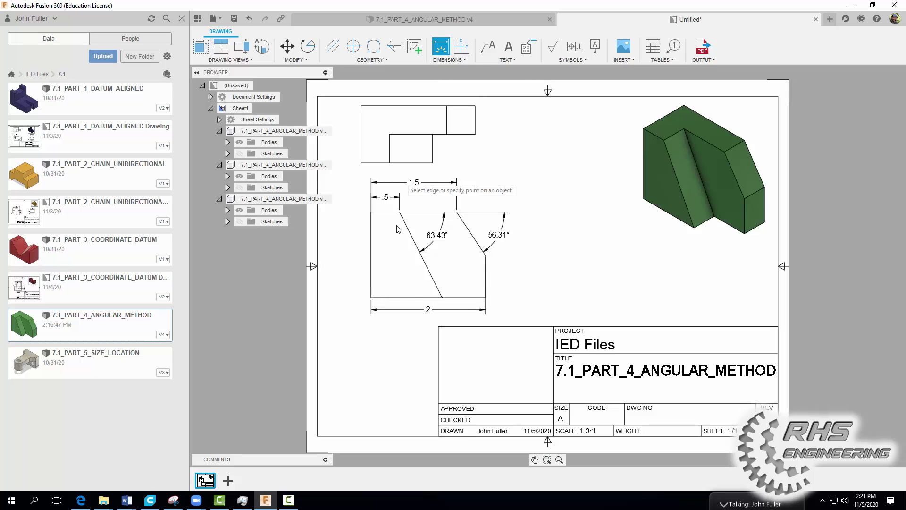
{"action": "left_click", "coordinate": [371, 297]}
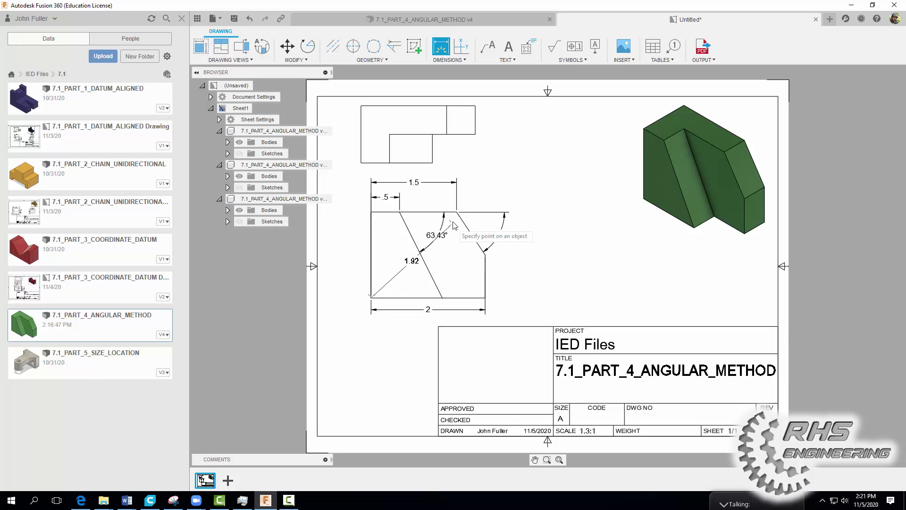
{"action": "left_click", "coordinate": [535, 234]}
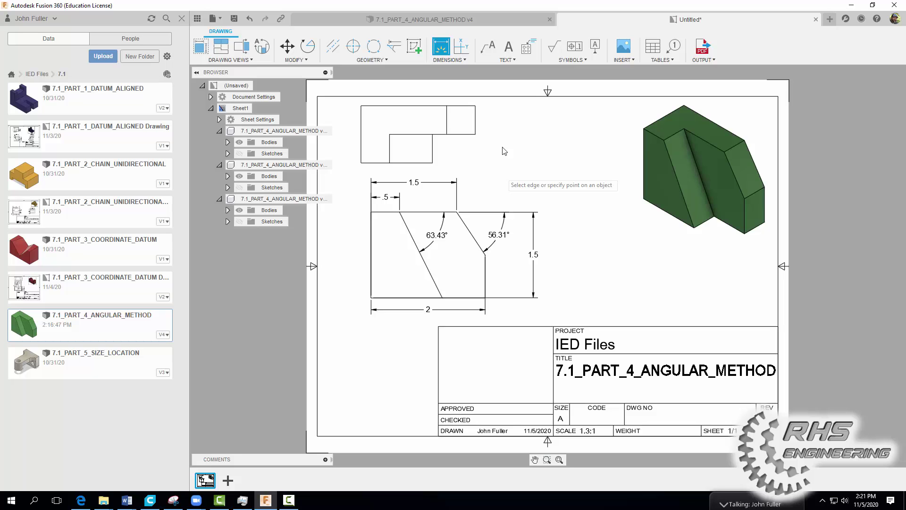
Dimension the depth of the top view's rear section and its overall depth, stacked to the right of the view
{"action": "left_click", "coordinate": [475, 106]}
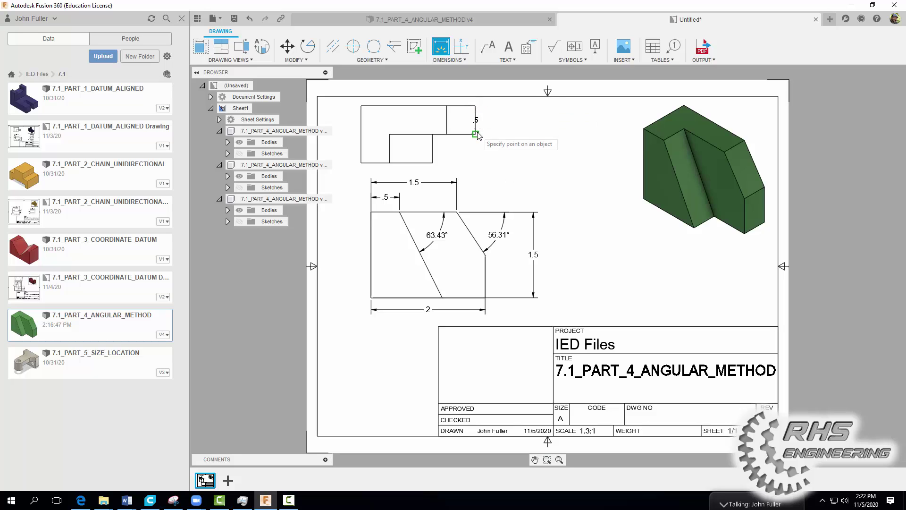
{"action": "left_click", "coordinate": [476, 134]}
{"action": "left_click", "coordinate": [493, 133]}
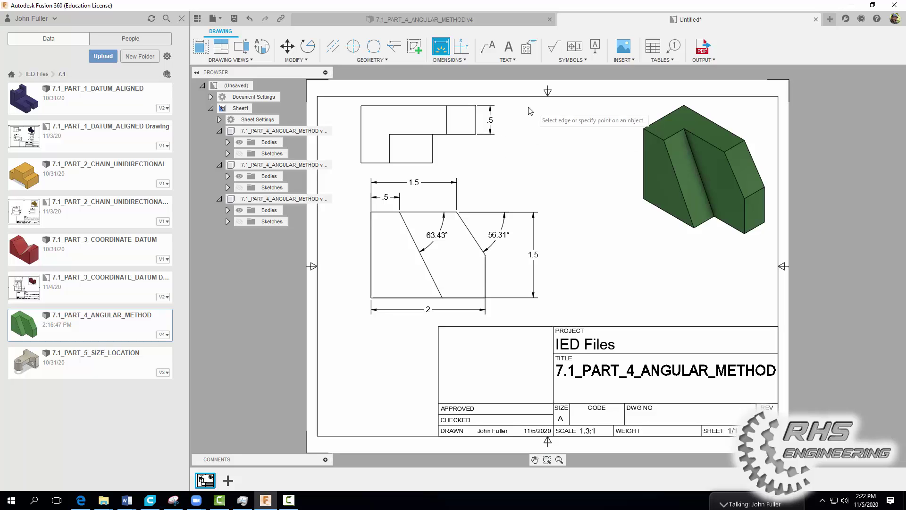
{"action": "left_click", "coordinate": [475, 105]}
{"action": "left_click", "coordinate": [433, 163]}
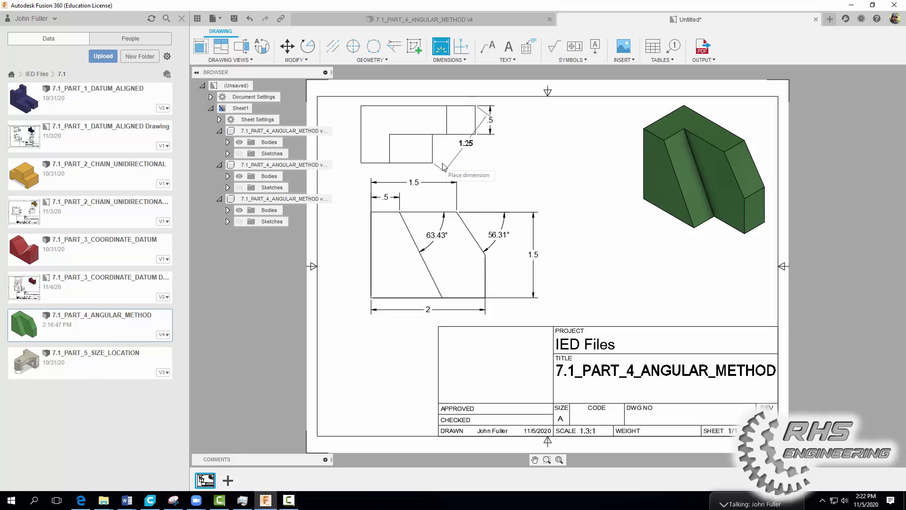
{"action": "left_click", "coordinate": [525, 124]}
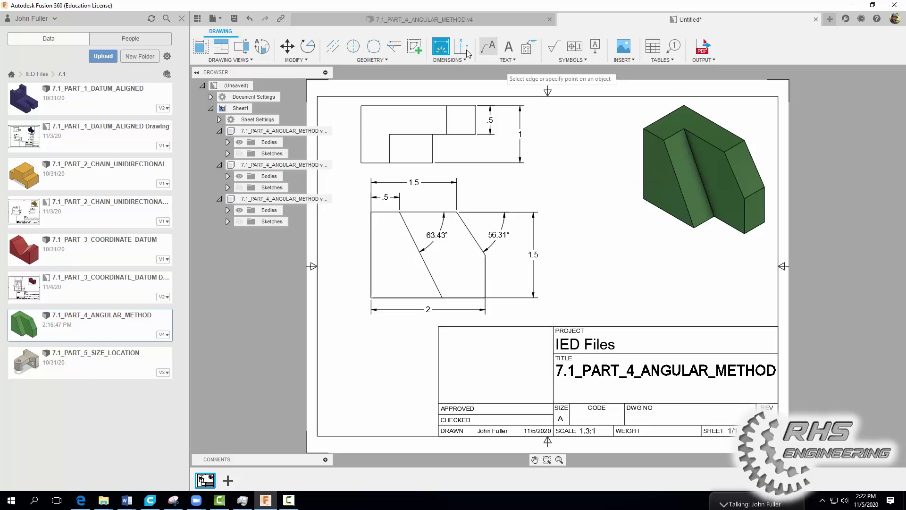
{"action": "key", "text": "Escape"}
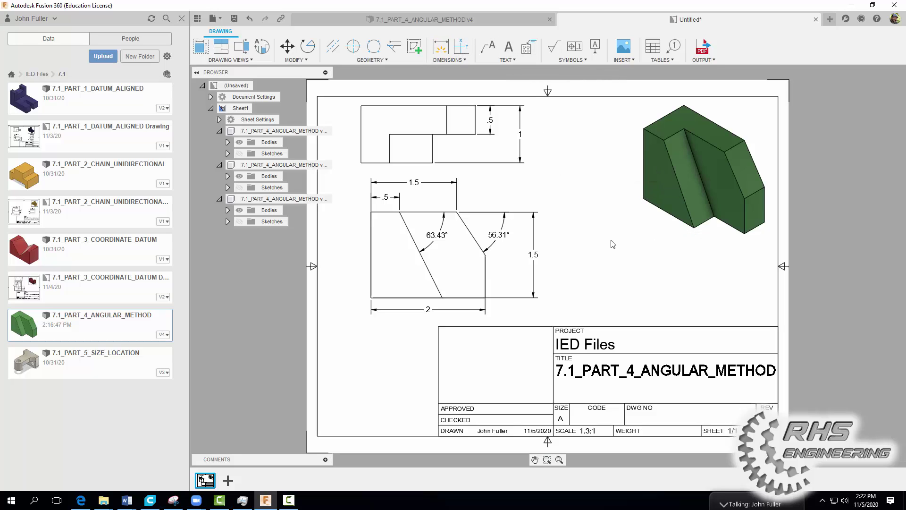
Move the front view slightly right and down so it has clearance from the top view and the title block
{"action": "left_click", "coordinate": [428, 263]}
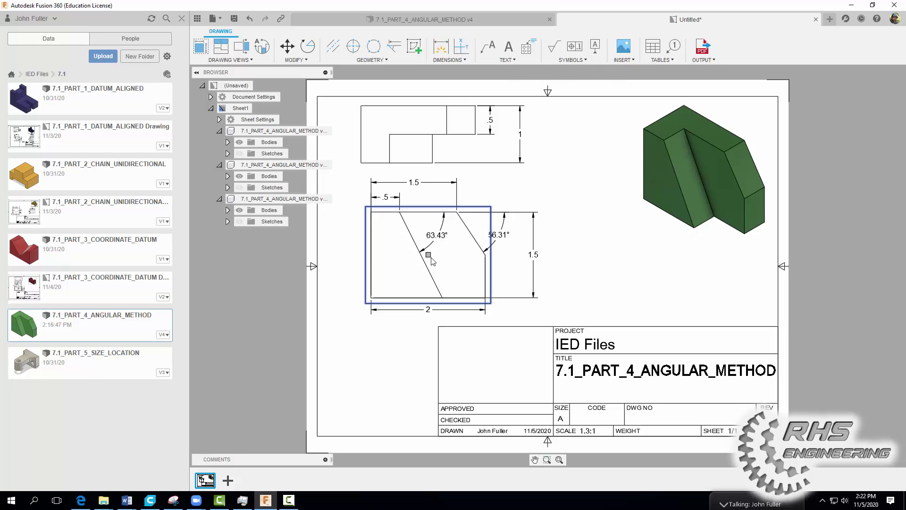
{"action": "key", "text": "m"}
{"action": "left_click", "coordinate": [430, 261]}
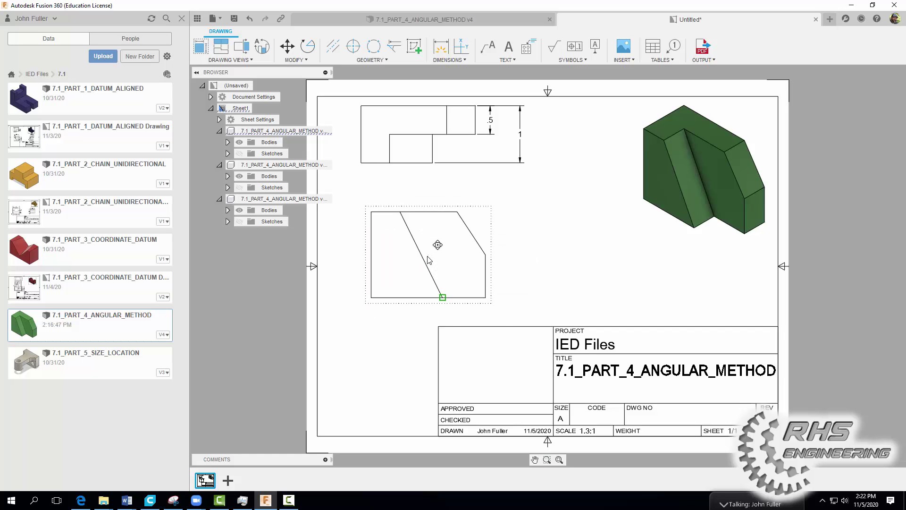
{"action": "key", "text": "m"}
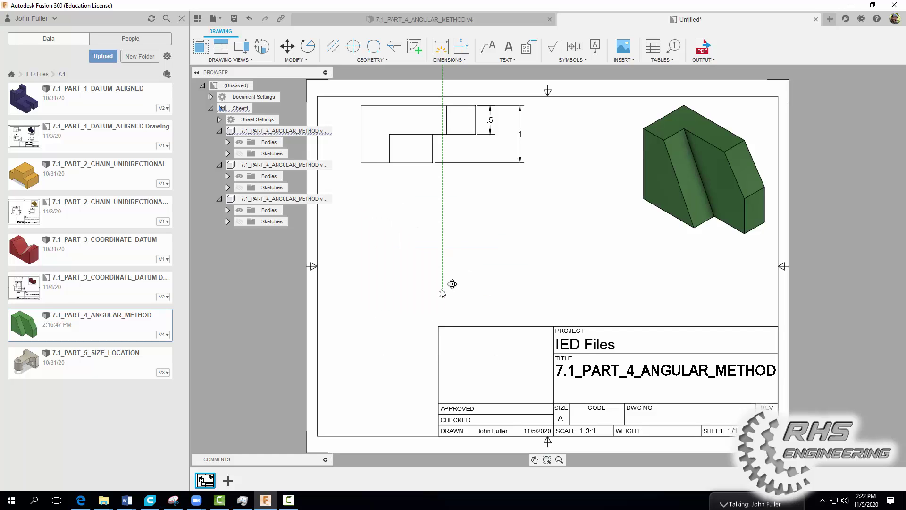
{"action": "left_click", "coordinate": [438, 270]}
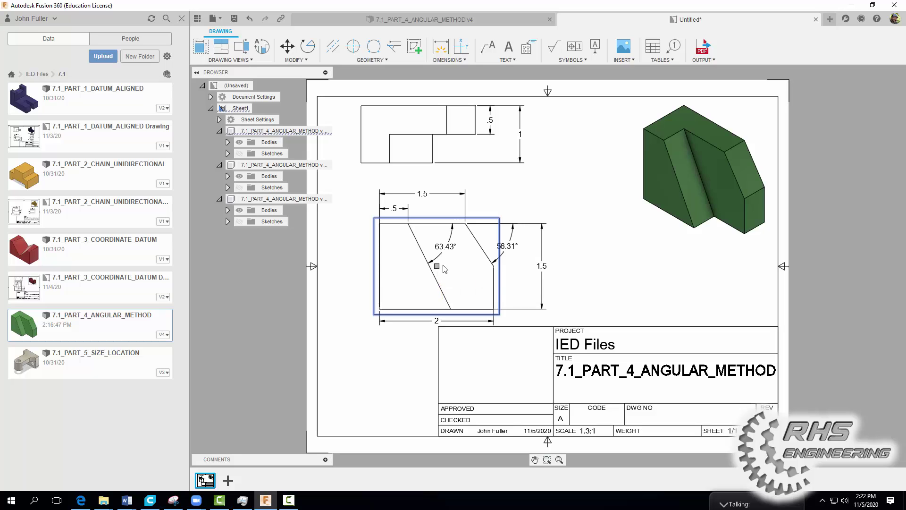
{"action": "key", "text": "m"}
{"action": "left_click", "coordinate": [438, 262]}
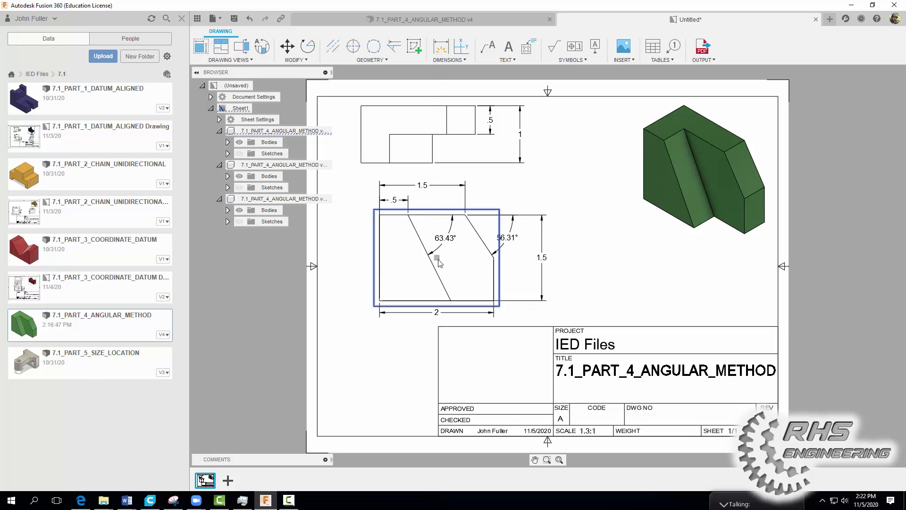
{"action": "left_click", "coordinate": [586, 296]}
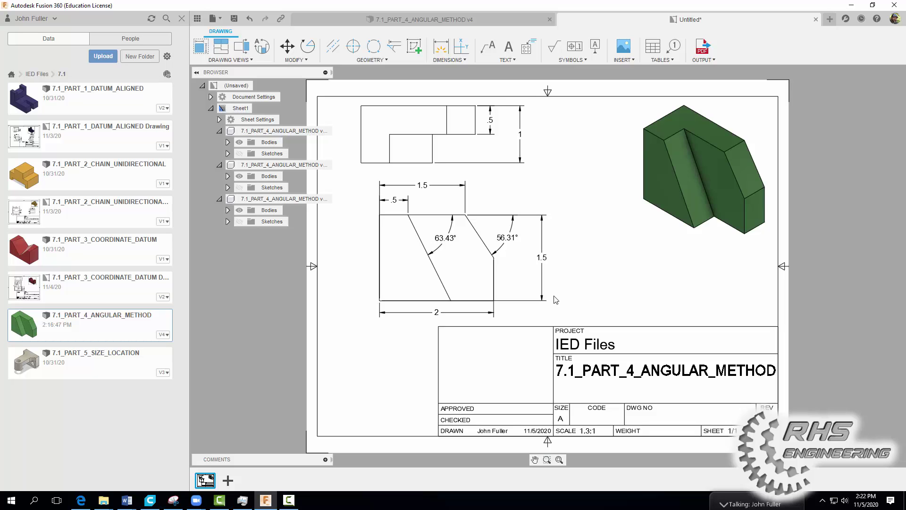
Add the text "your name" in the empty box of the title block
{"action": "left_click", "coordinate": [508, 47]}
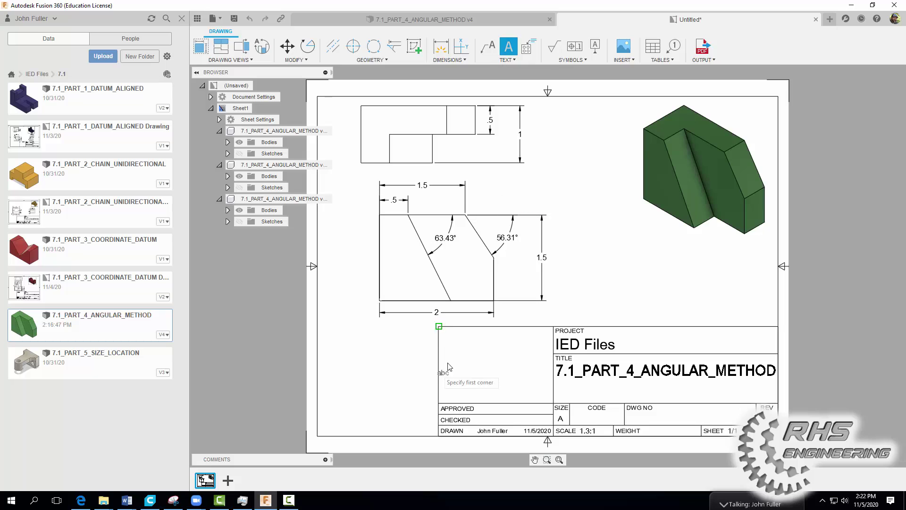
{"action": "left_click", "coordinate": [461, 342]}
{"action": "left_click", "coordinate": [519, 374]}
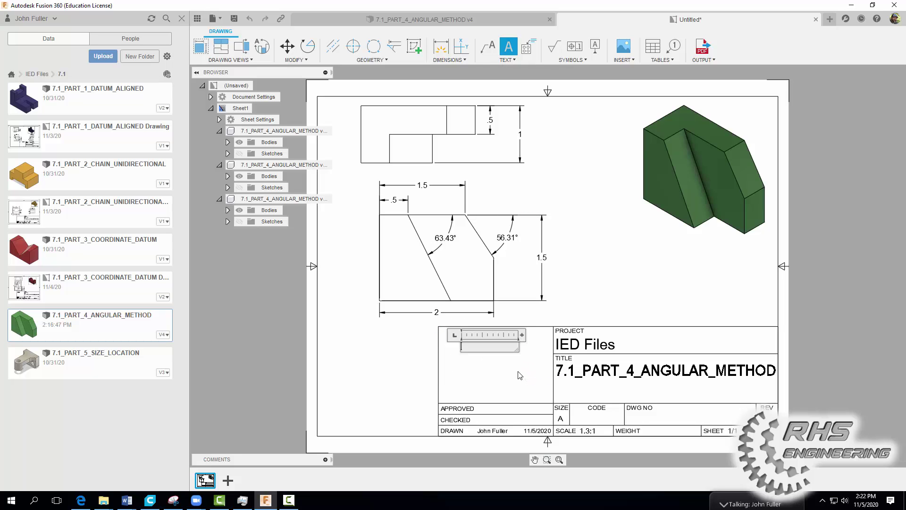
{"action": "type", "text": "your name"}
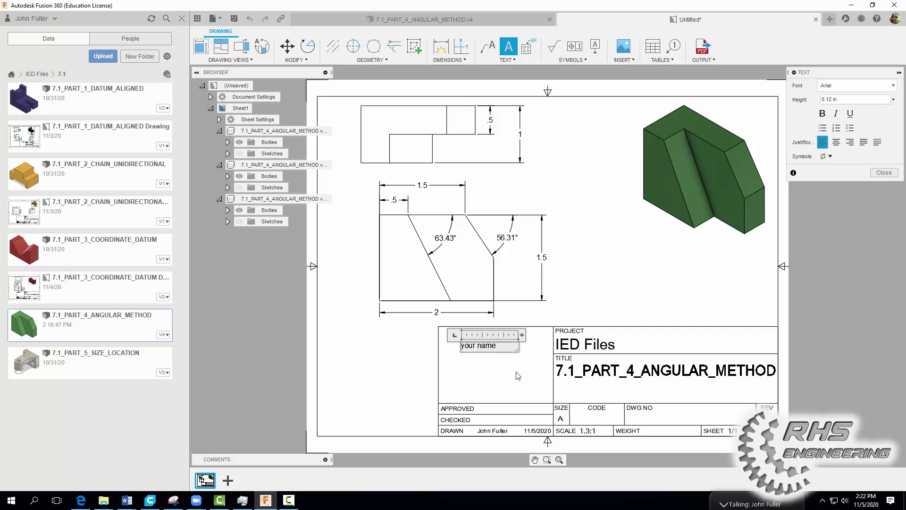
{"action": "left_click", "coordinate": [885, 173]}
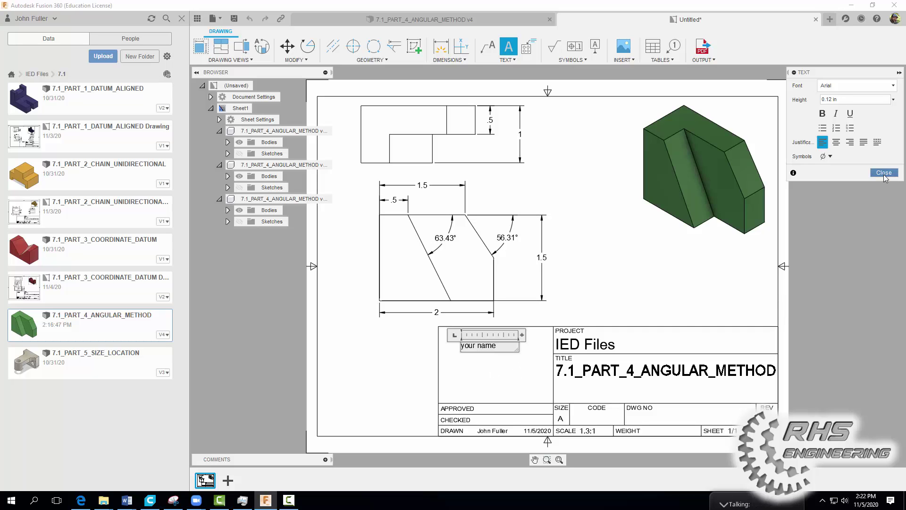
Save the drawing as 7.1_PART_4_ANGULAR_METHOD Drawing in the IED Files > 7.1 folder
{"action": "left_click", "coordinate": [234, 19]}
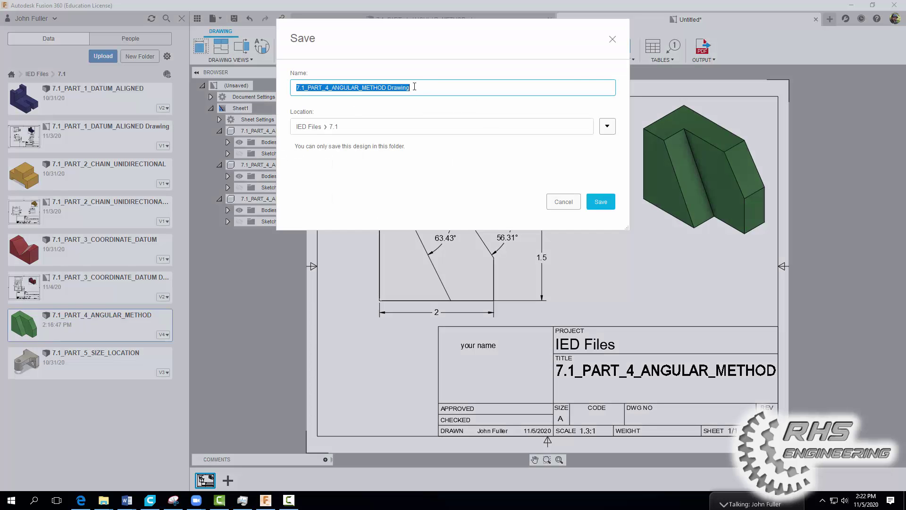
{"action": "left_click", "coordinate": [599, 202]}
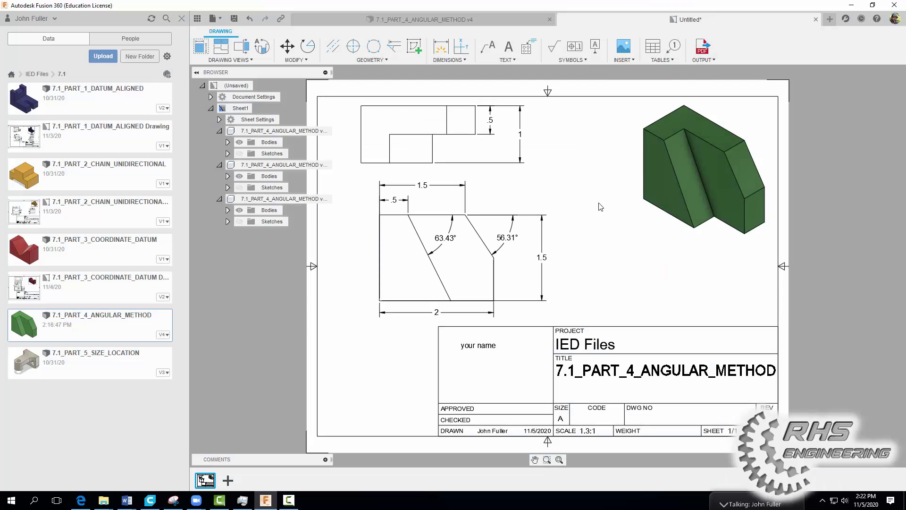